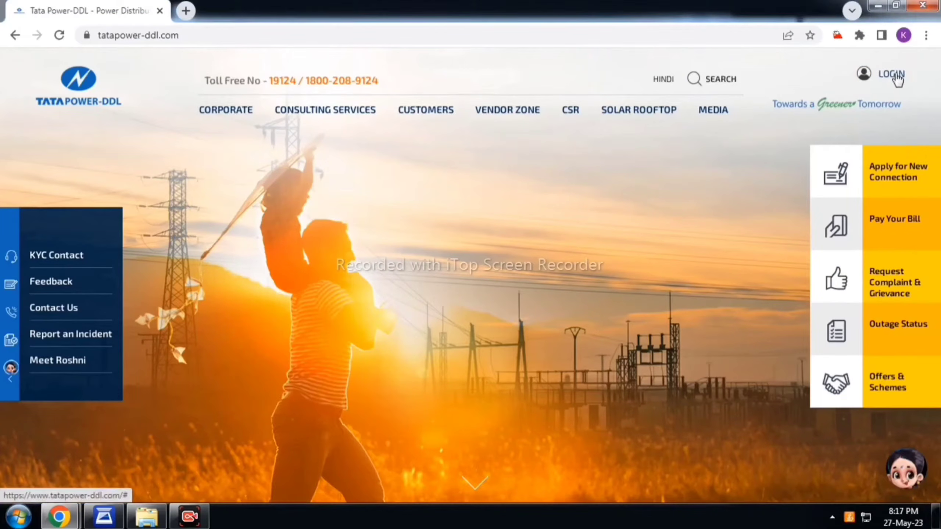
Go to the customer login form via LOGIN > Customer, dismissing the welcome popup.
click(896, 76)
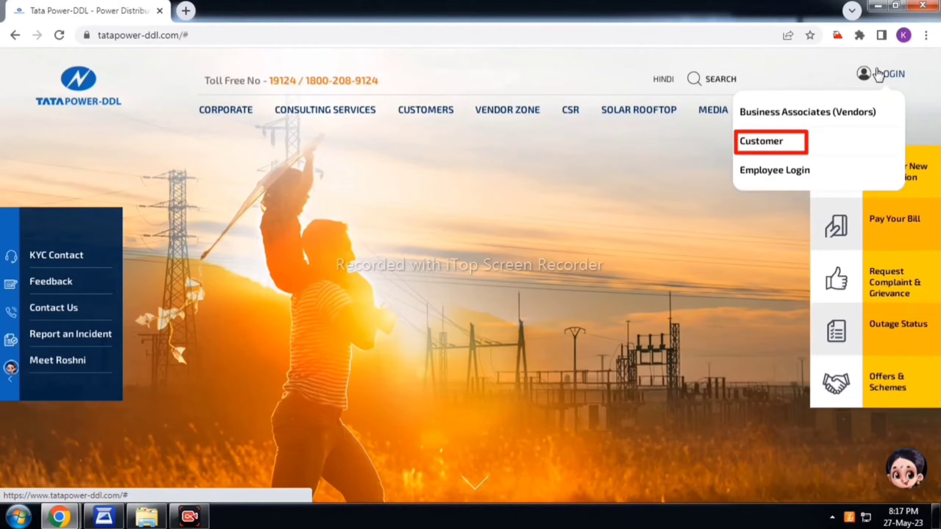
click(764, 149)
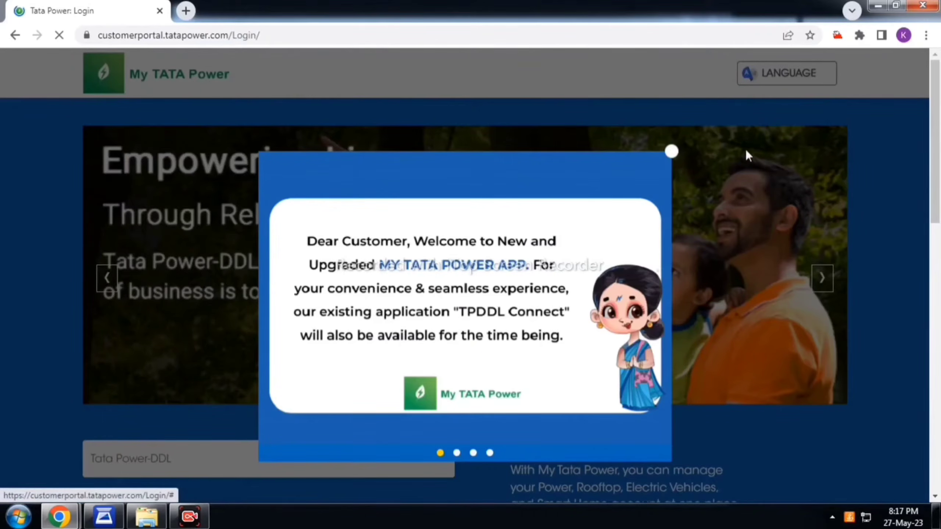
click(672, 152)
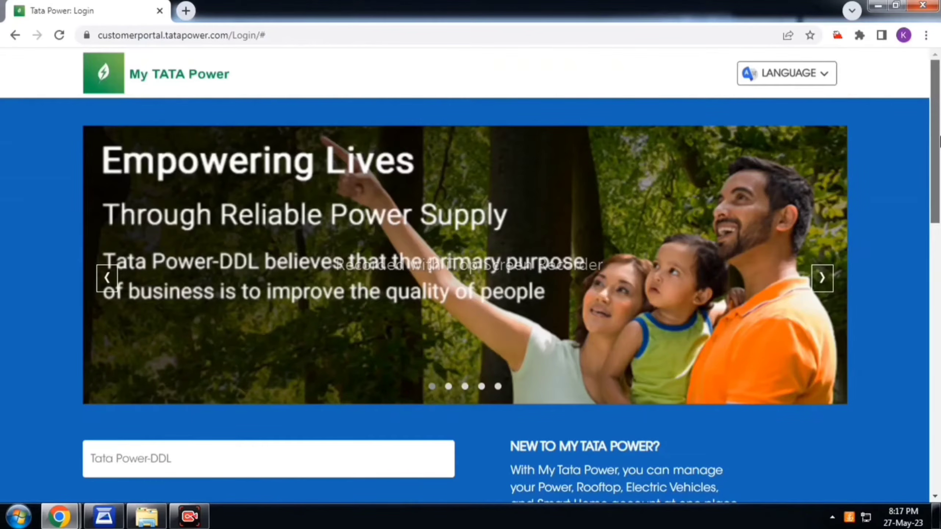
drag(939, 141, 939, 265)
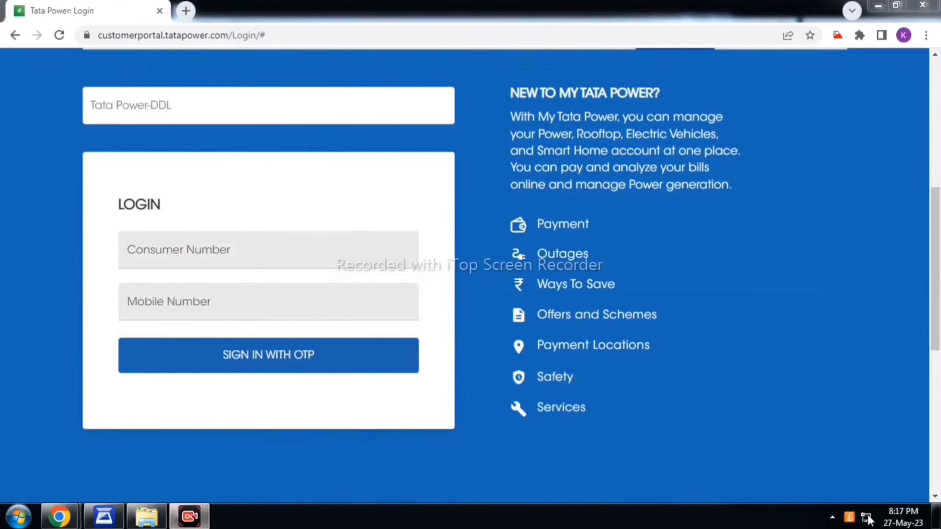
Sign in with the consumer and mobile numbers, entering the received one-time code.
click(192, 255)
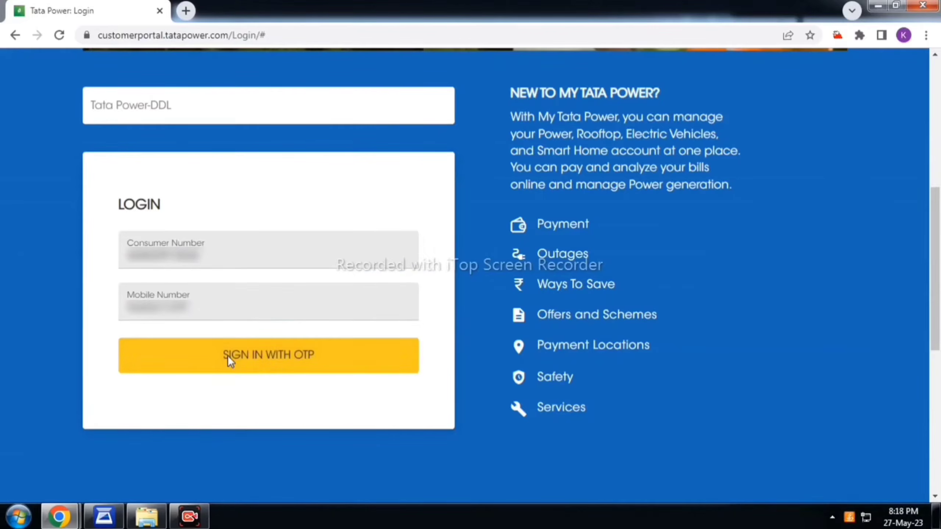
click(228, 355)
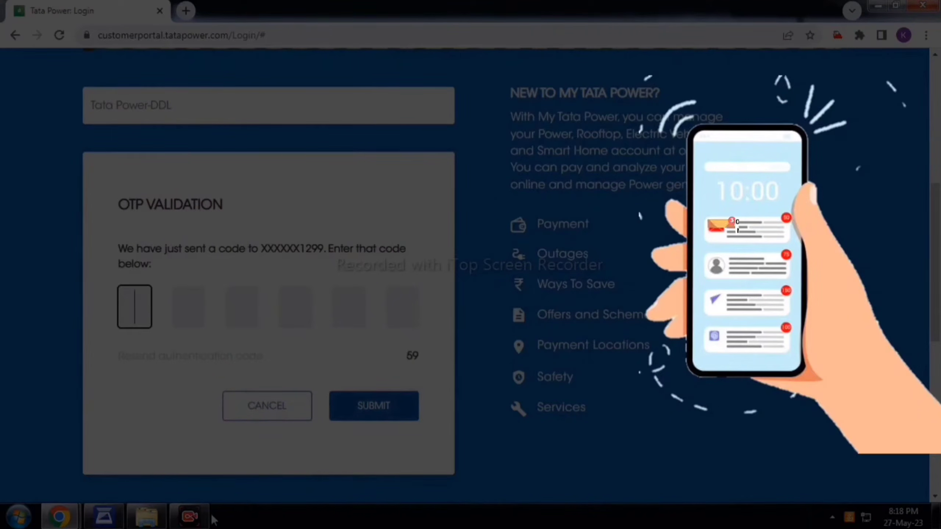
click(204, 519)
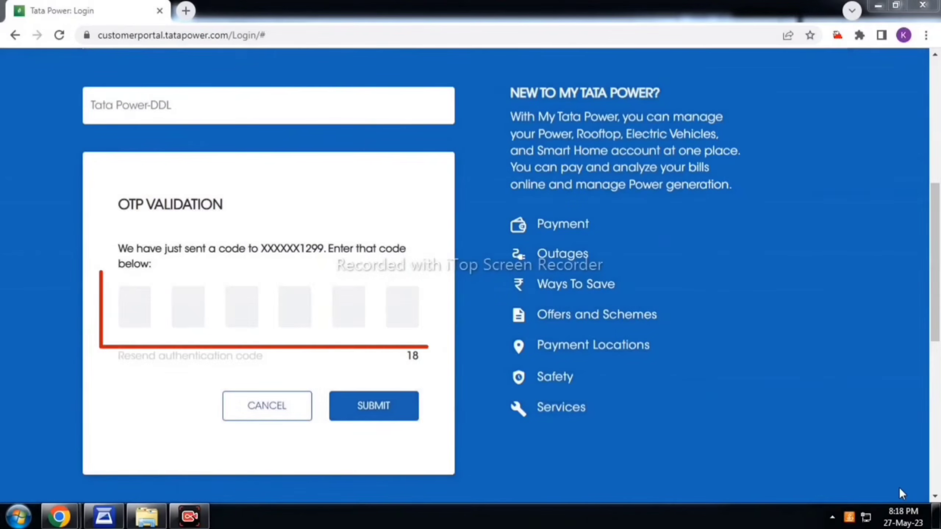
click(180, 477)
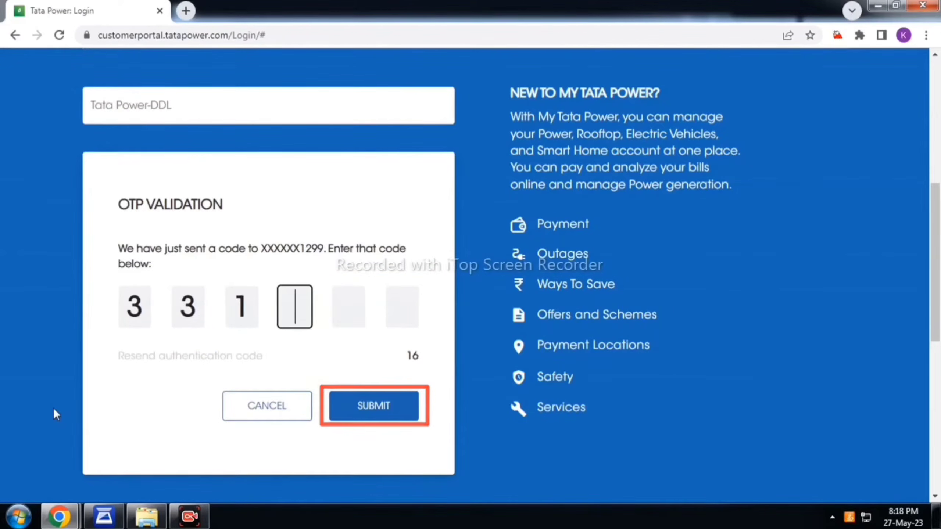
click(383, 417)
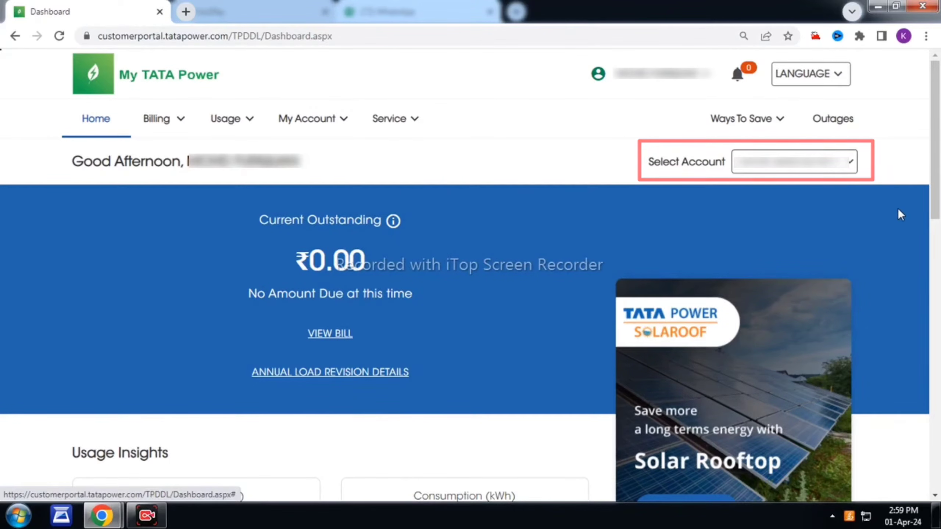
Switch the dashboard to the first linked account in the Select Account list.
click(850, 164)
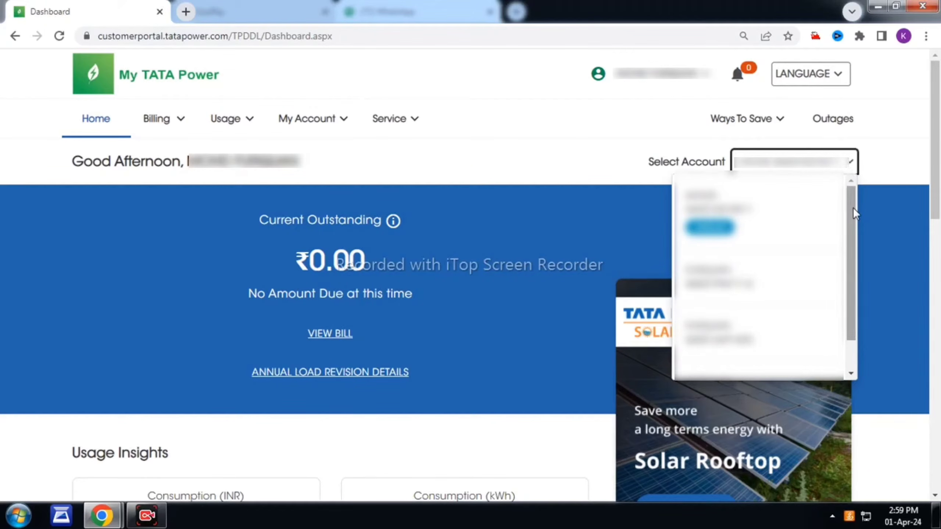
mouse_move(853, 208)
mouse_down()
mouse_move(859, 243)
mouse_move(858, 208)
mouse_up()
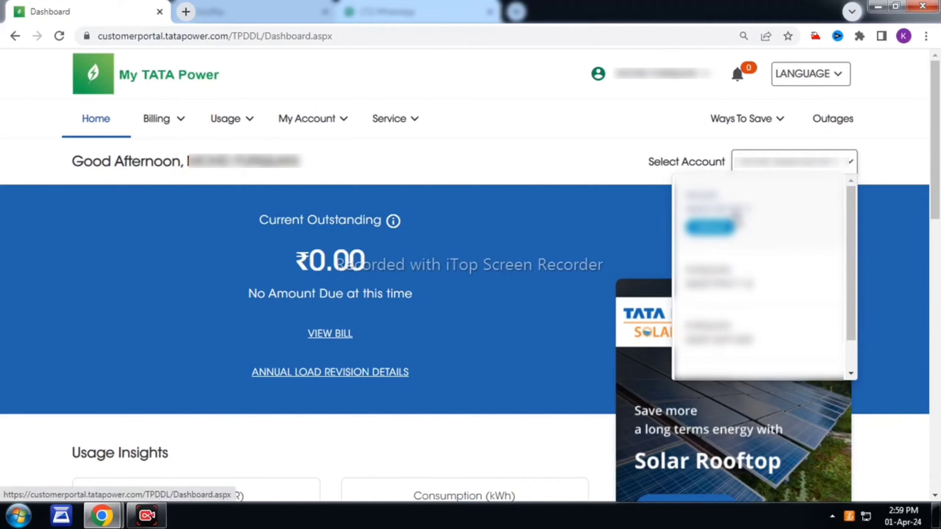
click(710, 209)
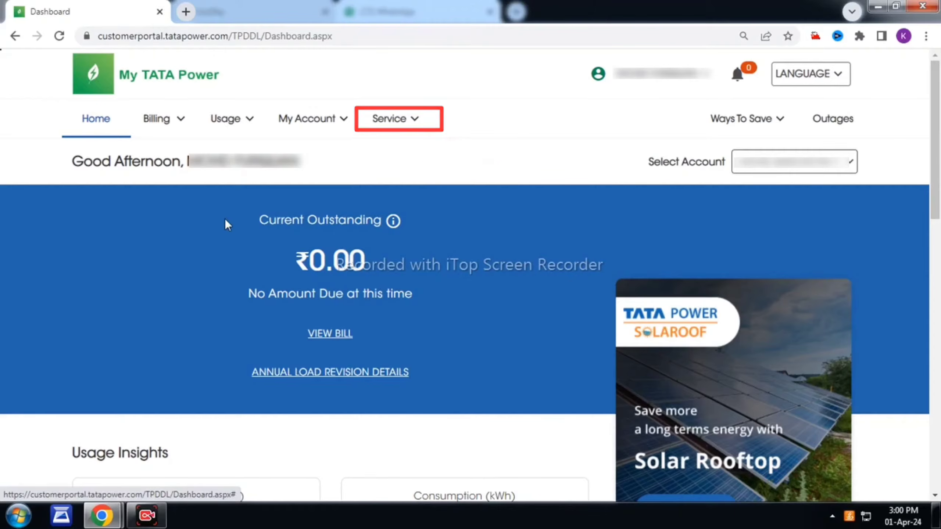
Open the Attribute Change request form from Service > New Request.
click(388, 119)
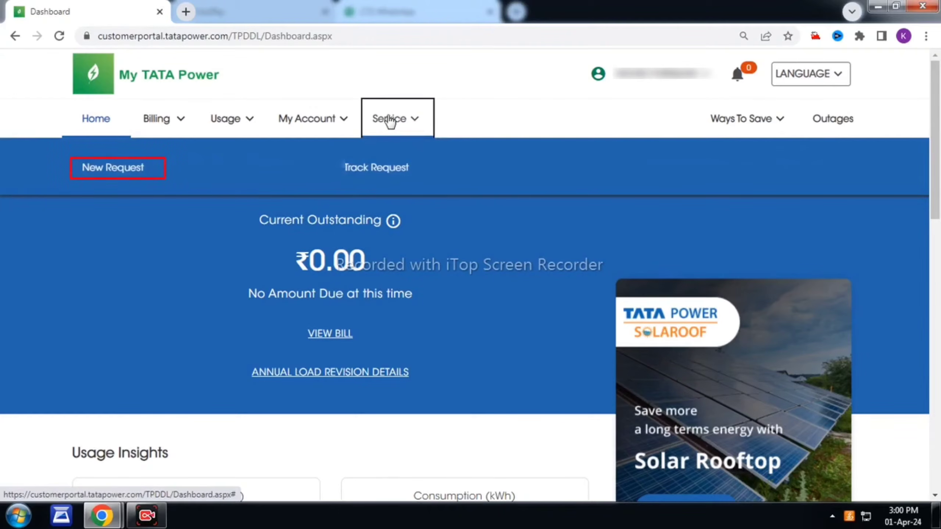
click(107, 175)
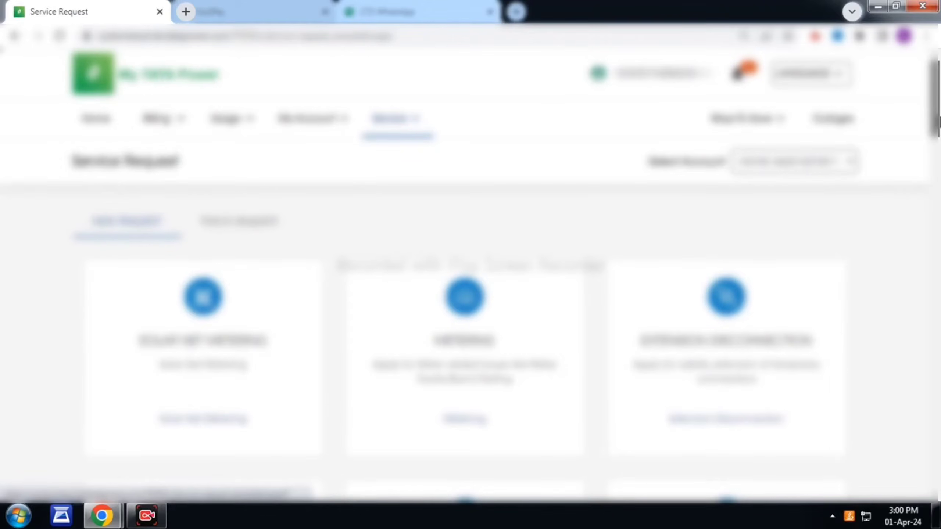
drag(938, 122, 938, 298)
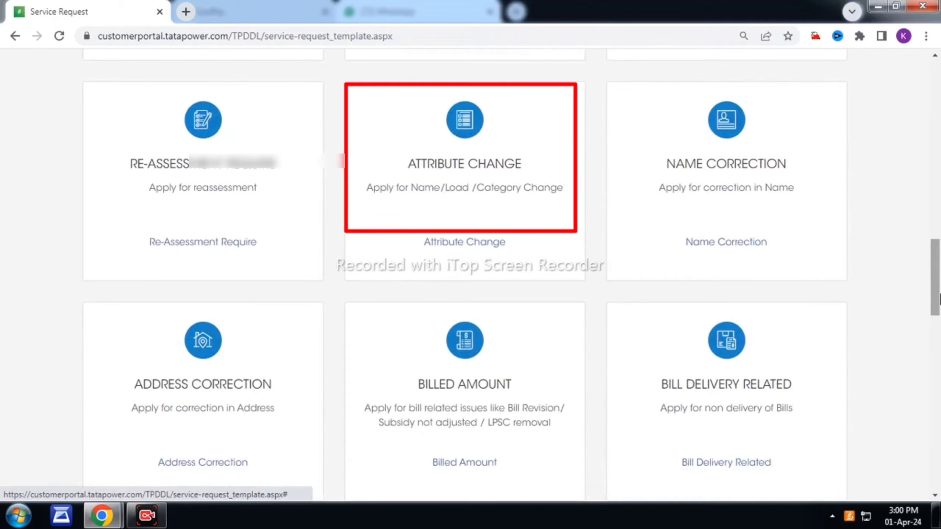
click(465, 241)
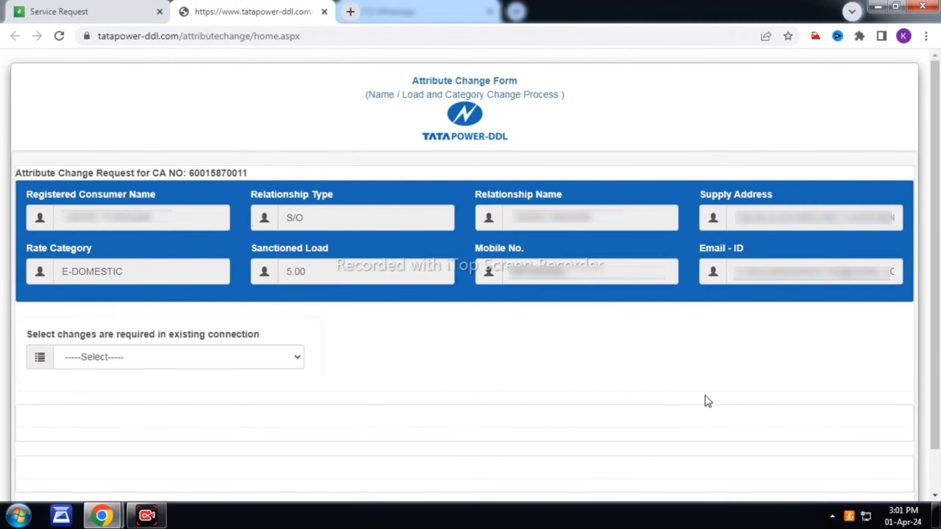
Pick Load Reduction under 'Select changes' for the attribute change request.
click(297, 358)
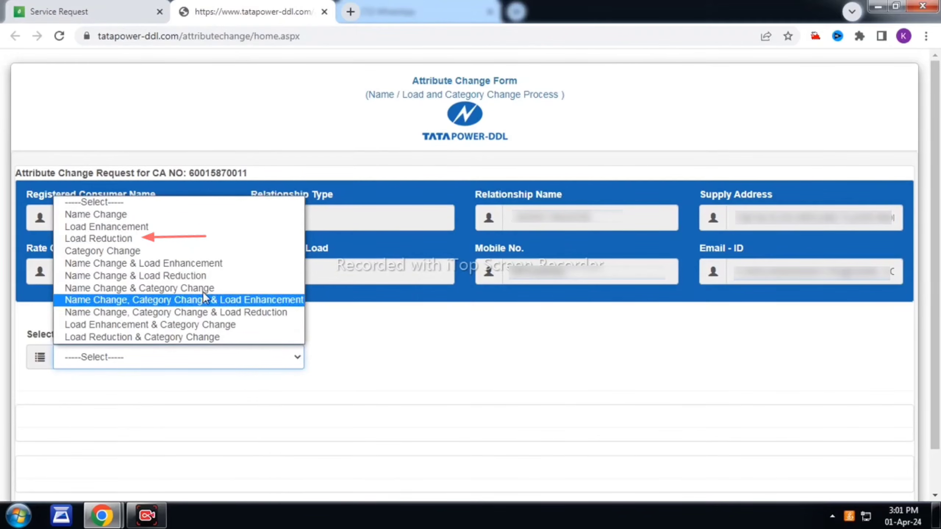
click(149, 240)
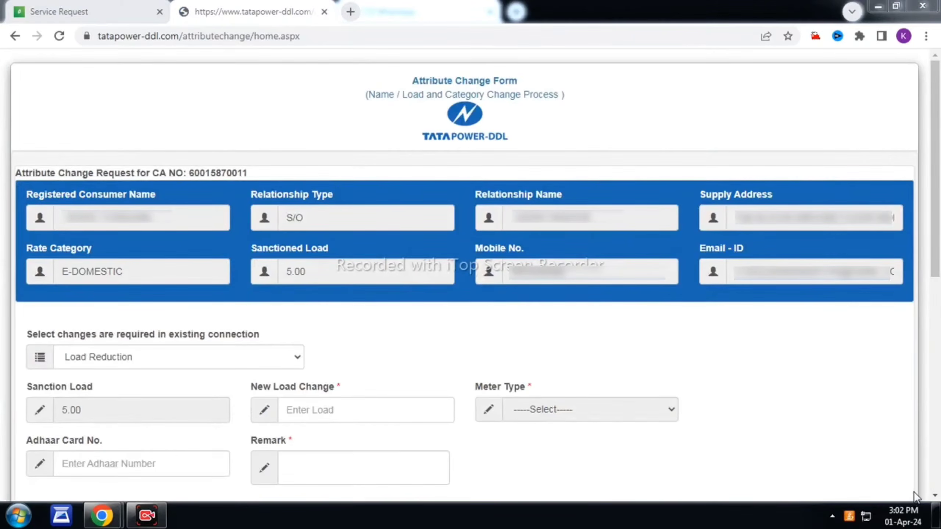
scroll(797, 488, down, 5)
drag(939, 355, 938, 383)
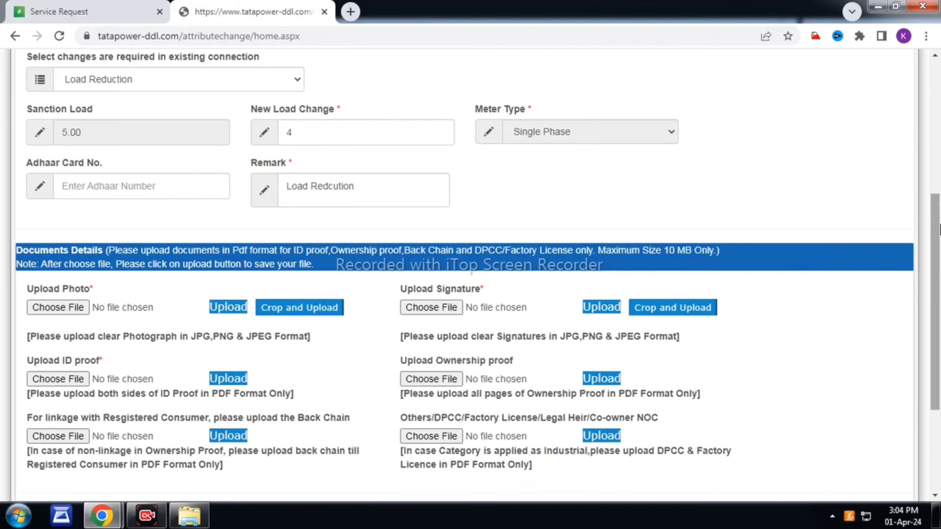
Upload the photo file to the form and save the request as a draft.
scroll(760, 347, down, 3)
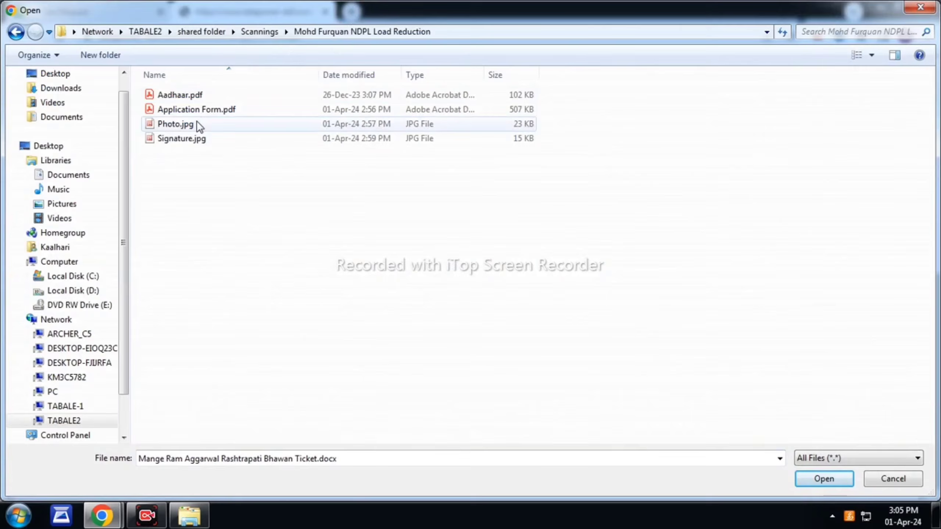
double_click(195, 126)
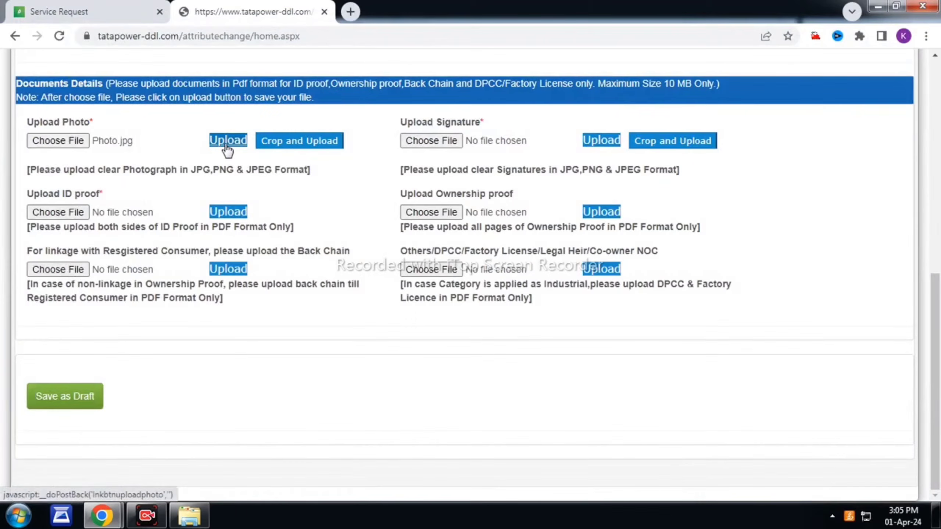
click(227, 141)
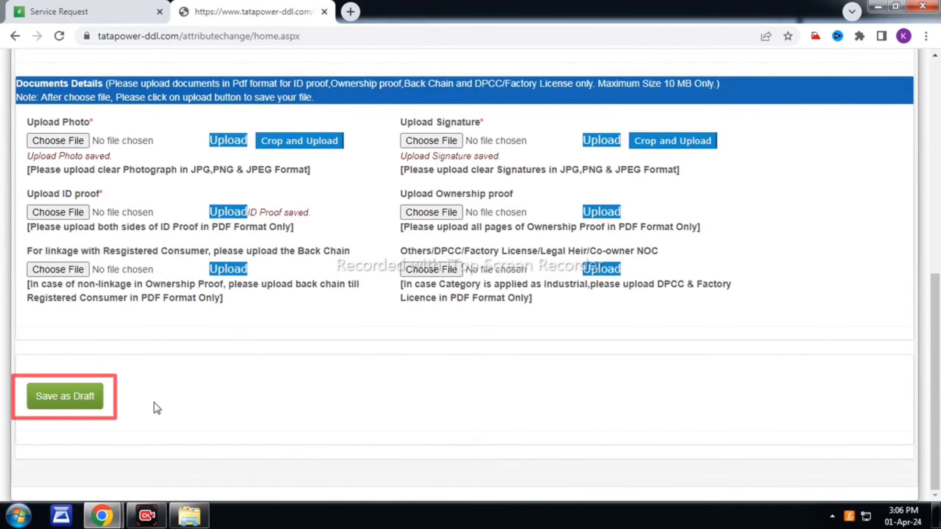
click(58, 404)
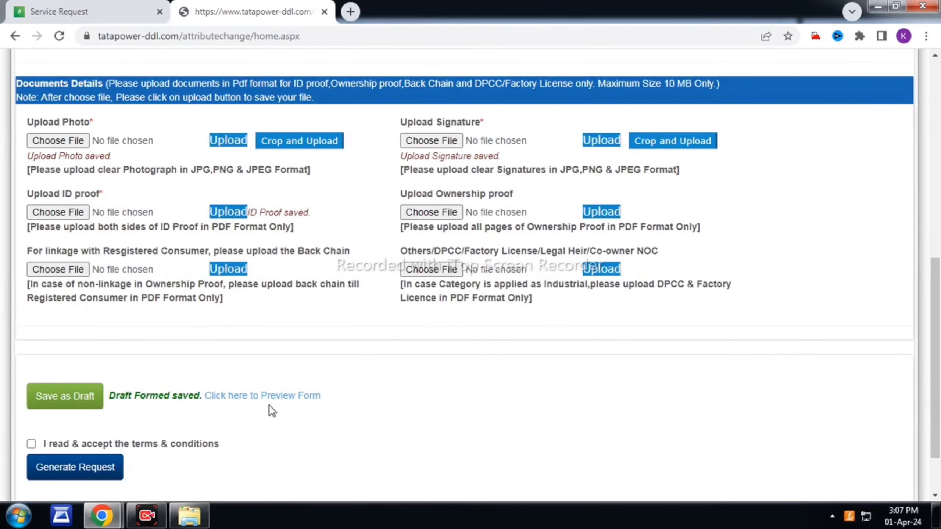
Preview the draft as a PDF, then accept the terms and generate the request.
click(268, 397)
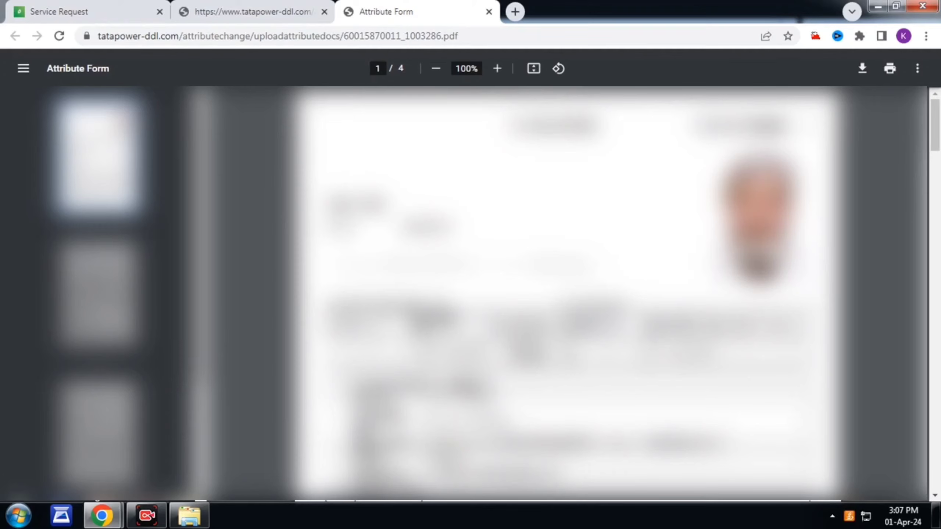
scroll(566, 292, down, 3)
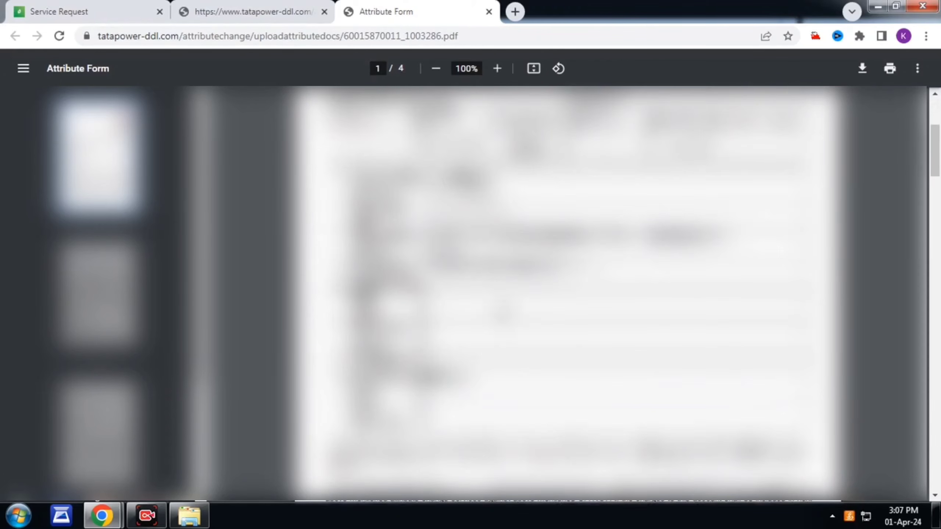
key(ctrl+shift+Tab)
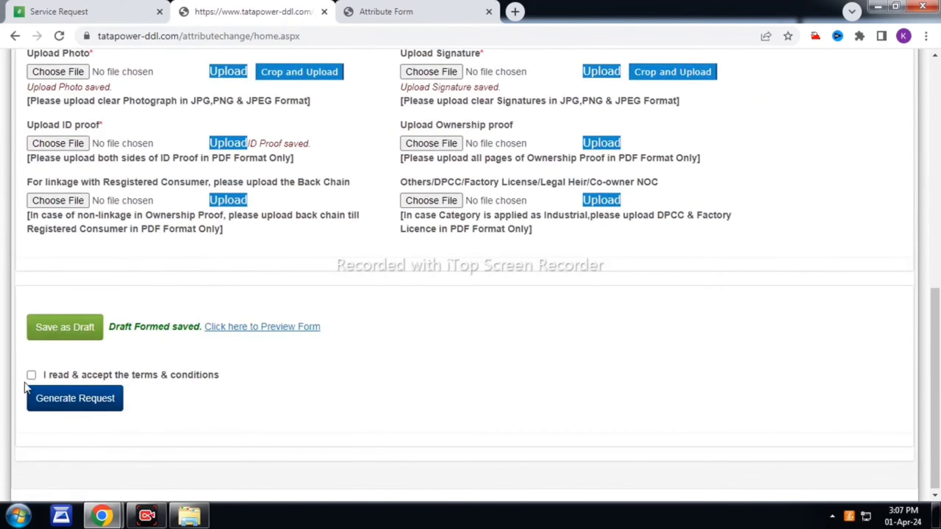
click(32, 376)
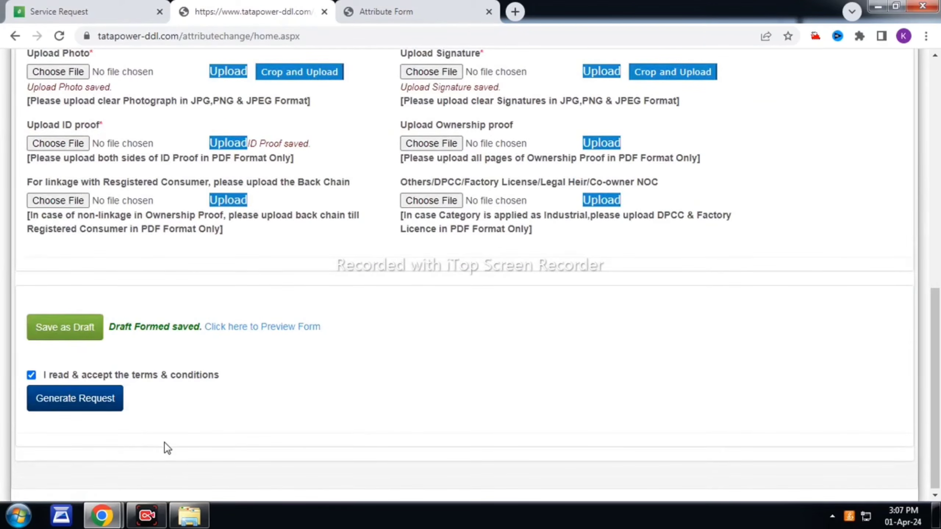
click(76, 399)
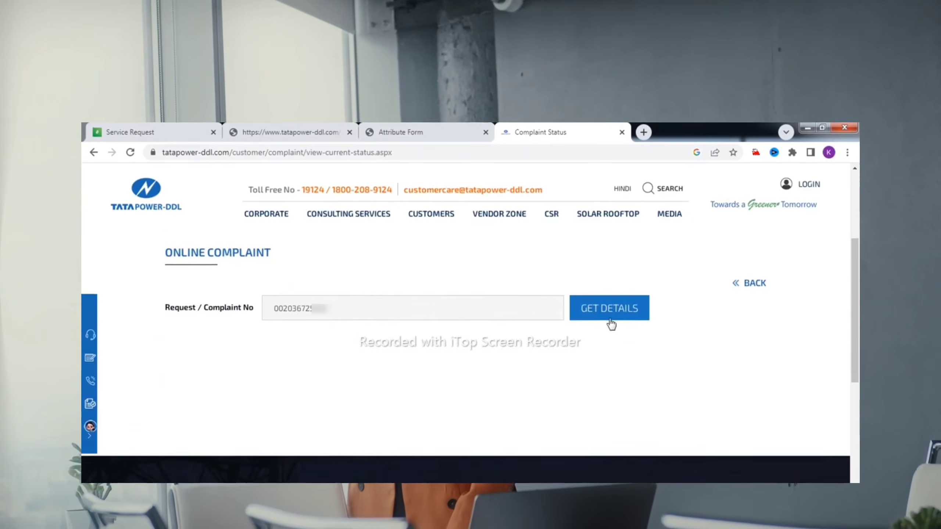
Get the request's status details, showing the Load Reduction request as under process.
click(610, 309)
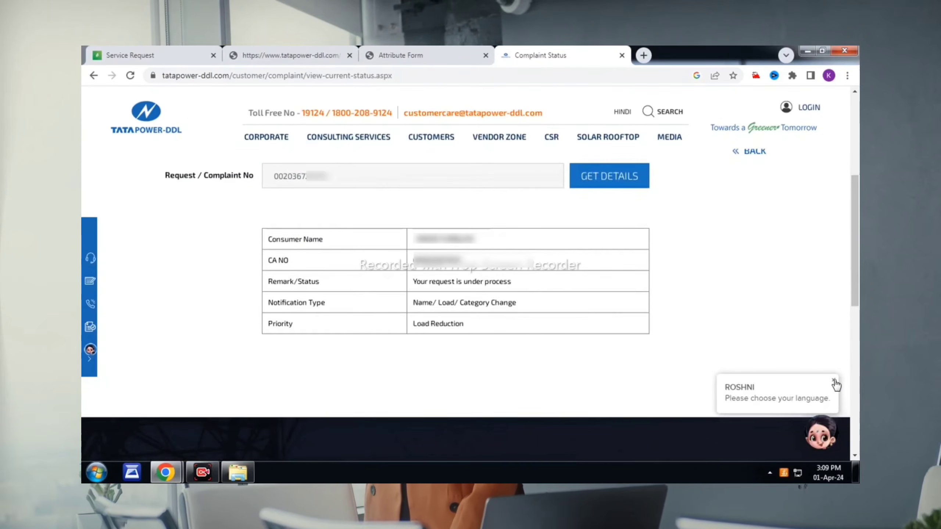